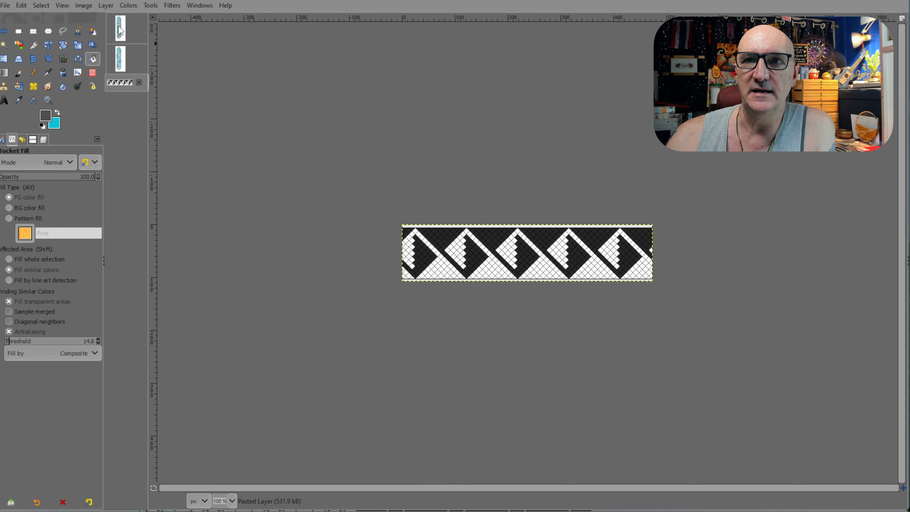
Step: Open the first double-thread bracelet pattern image and look over its cyan and dark grey design from one tip to the other
click(120, 30)
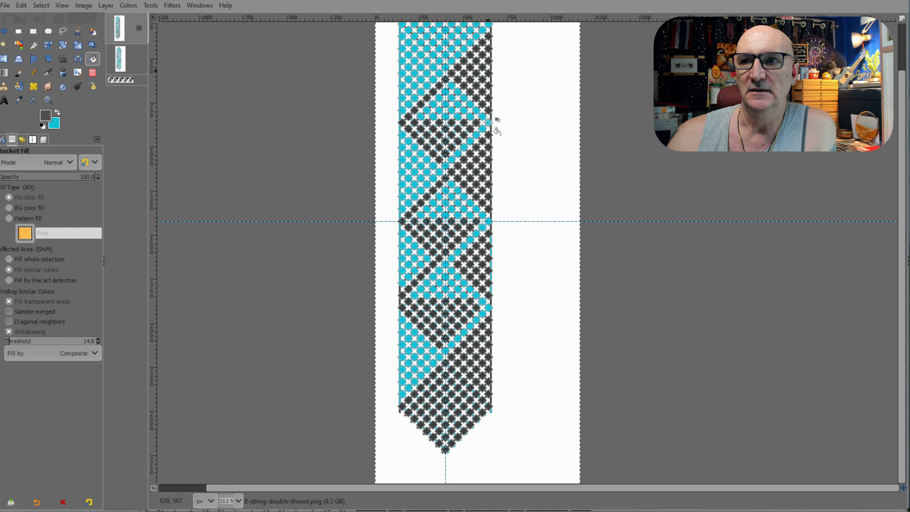
scroll(449, 205, up, 2)
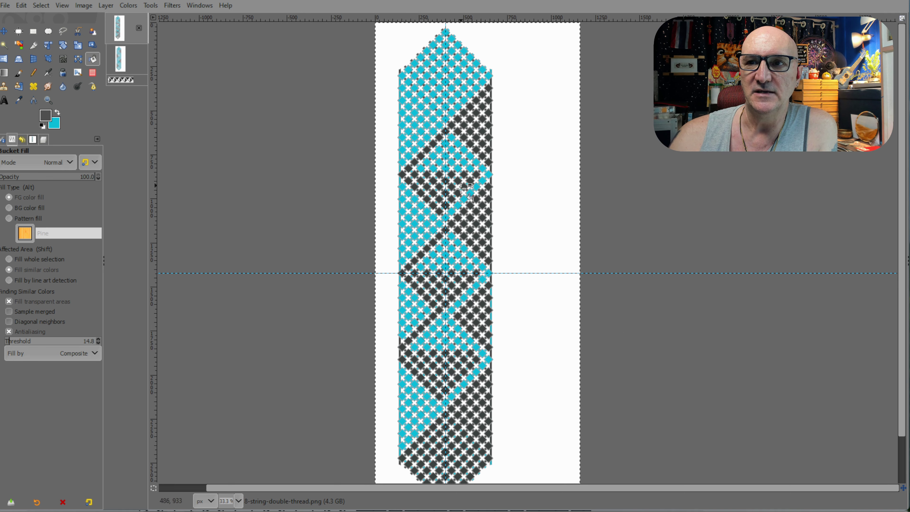
scroll(394, 216, down, 2)
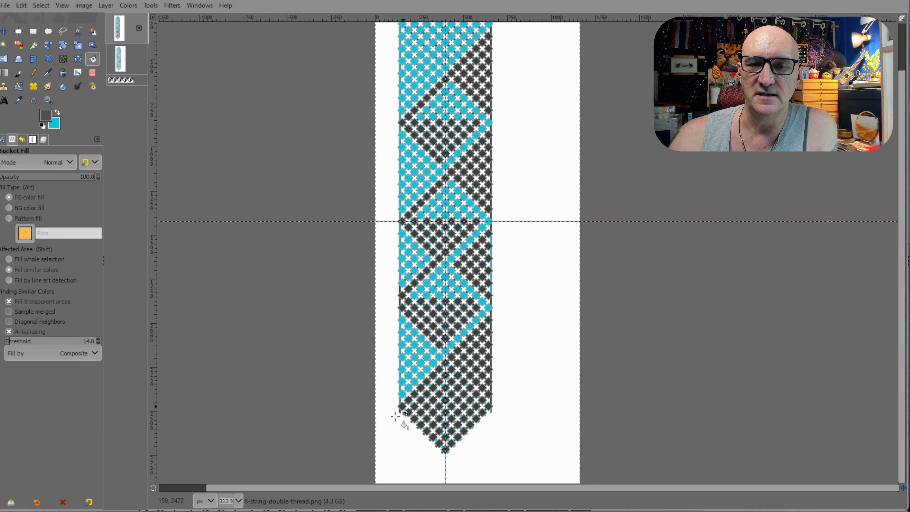
scroll(534, 369, up, 2)
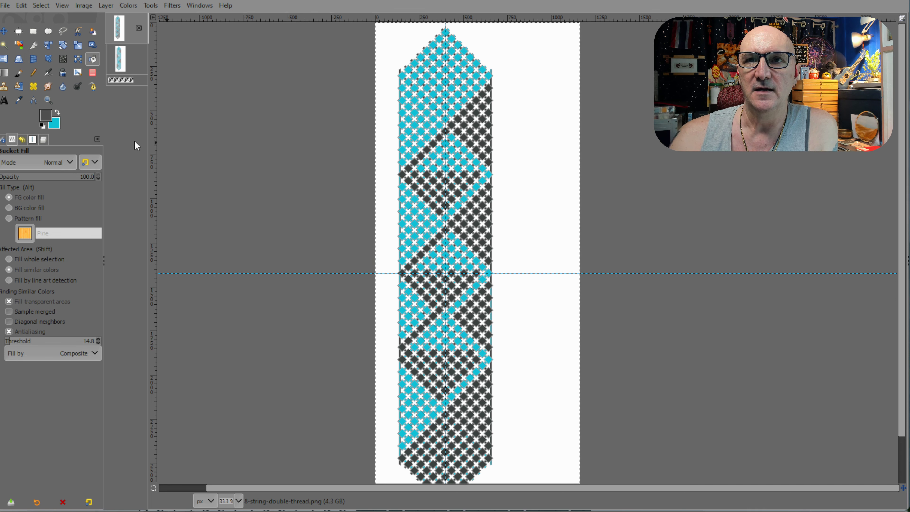
Step: Switch to BraceletBook pattern #101789 and examine its preview strip and knot diagram through all 16 rows
click(128, 79)
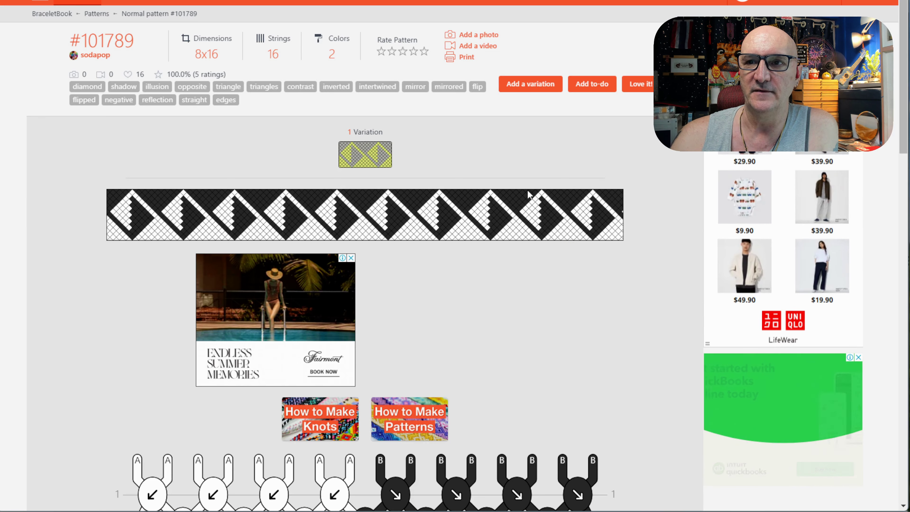
scroll(522, 200, down, 8)
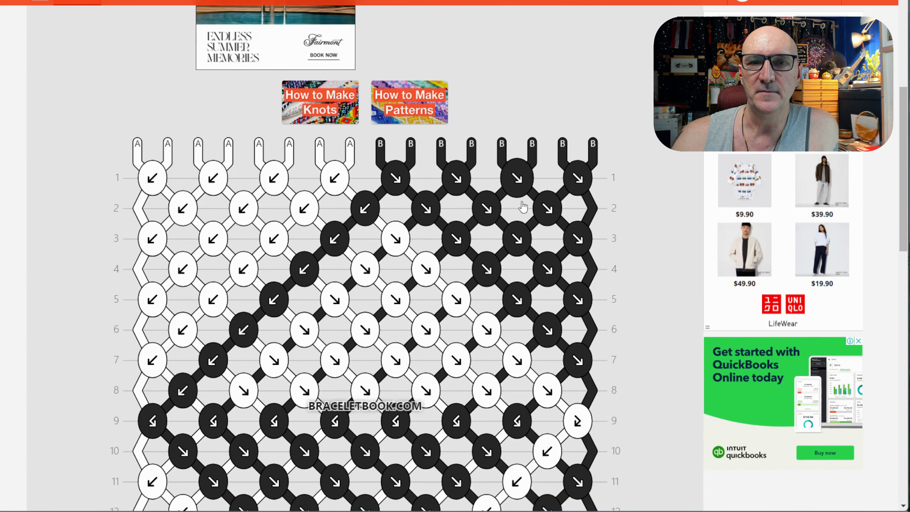
scroll(523, 207, down, 3)
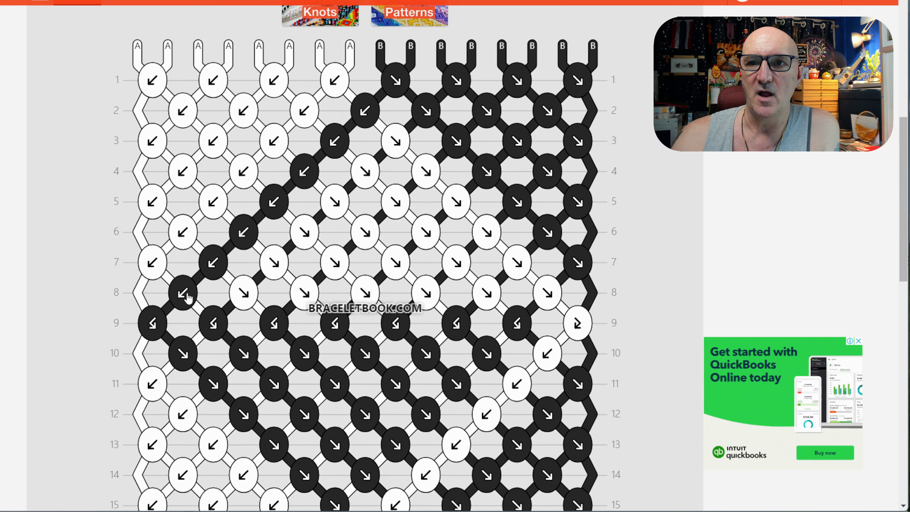
scroll(453, 287, down, 1)
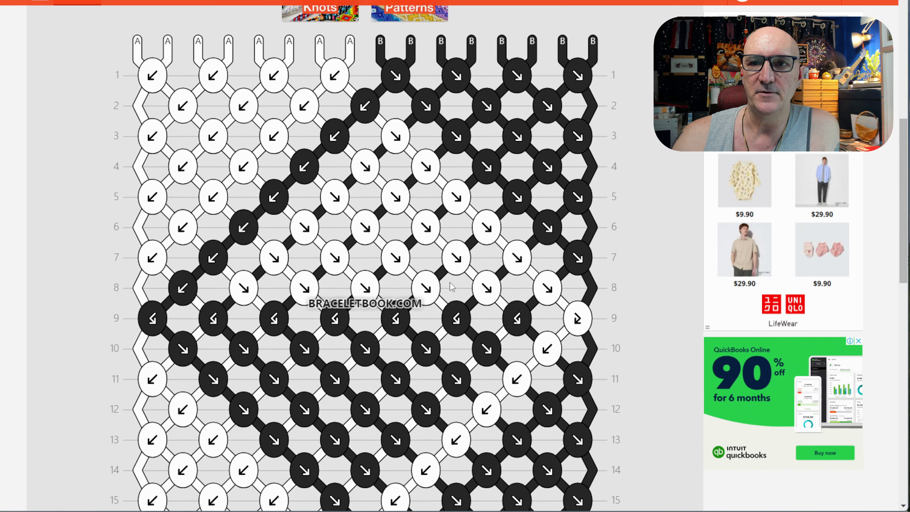
scroll(452, 287, down, 3)
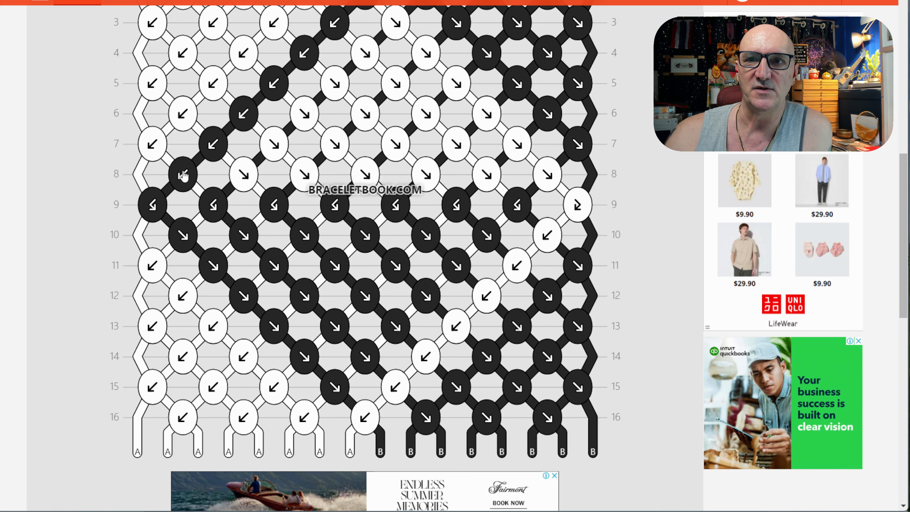
scroll(541, 186, up, 3)
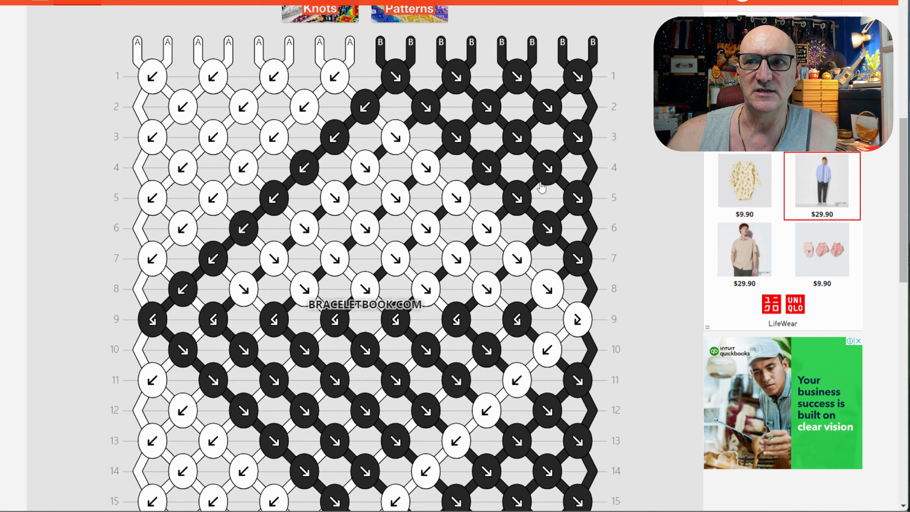
scroll(542, 187, down, 2)
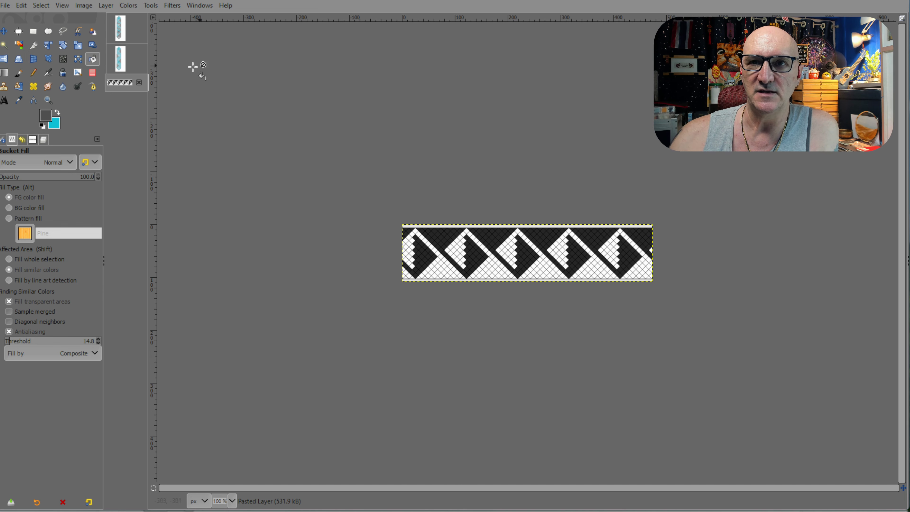
Step: Switch back to GIMP, open the second double-thread pattern image and examine the knots around its upper point close up
click(120, 60)
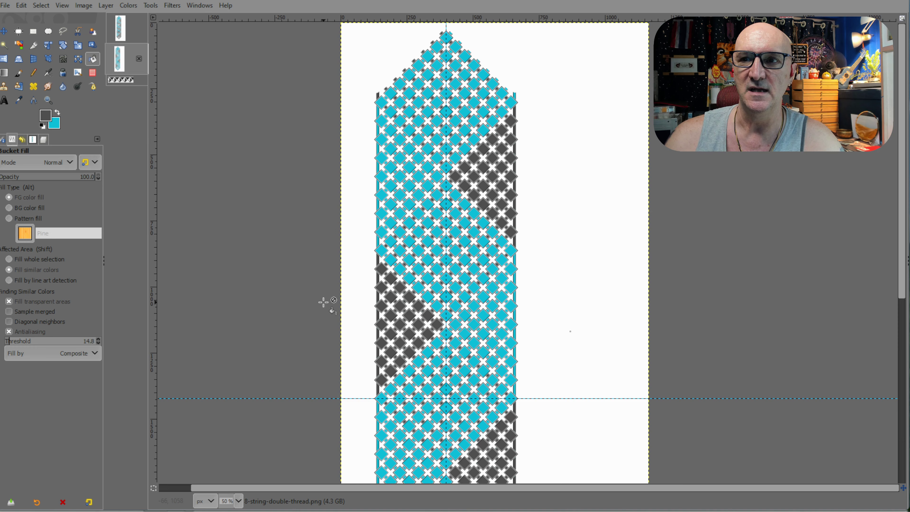
scroll(369, 277, down, 5)
scroll(373, 281, up, 5)
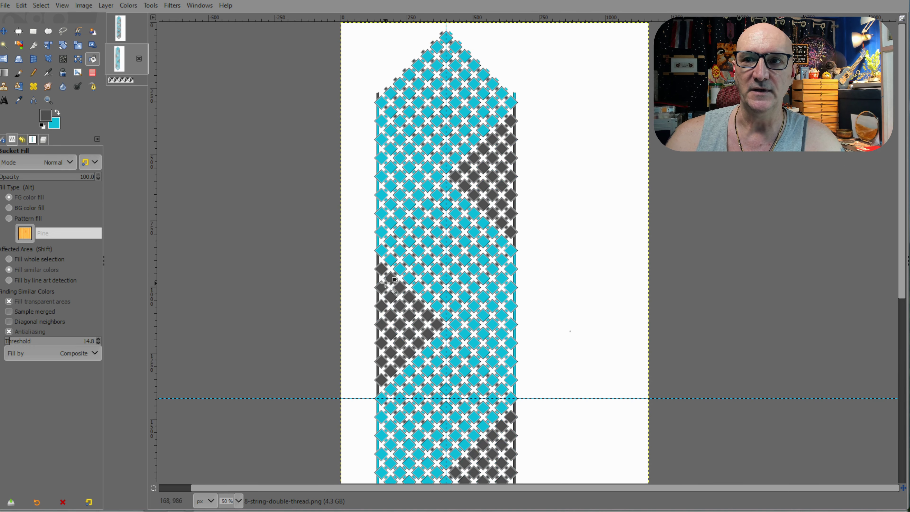
ctrl+scroll(393, 207, up, 3)
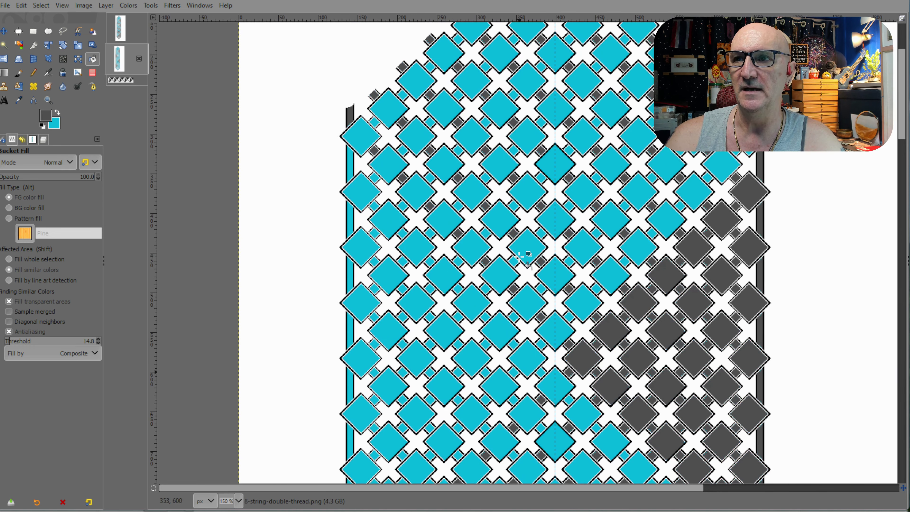
scroll(524, 257, up, 3)
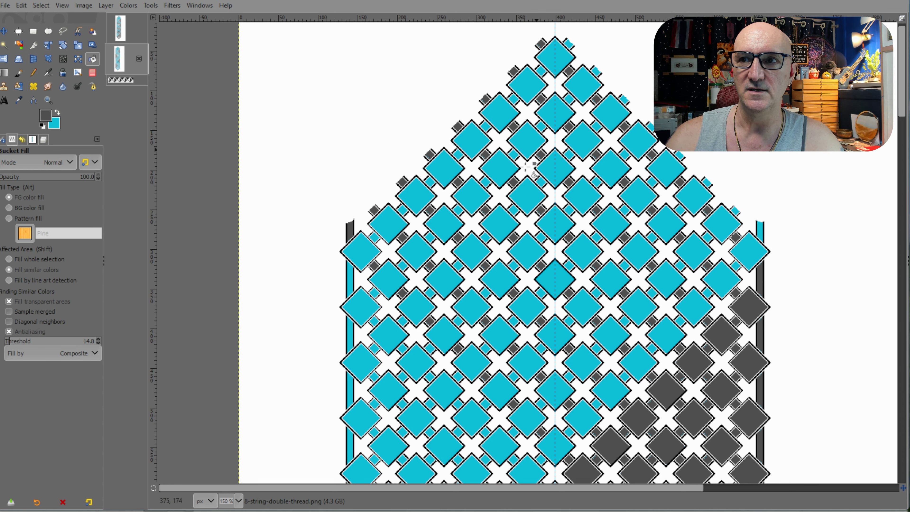
scroll(656, 283, down, 3)
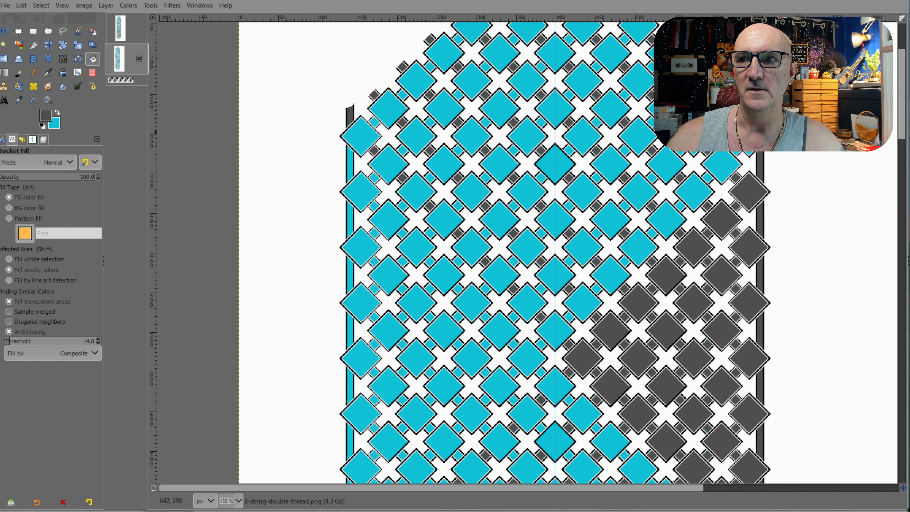
Step: Examine the cyan area and the alternating dark grey triangles along the full length of the second pattern
scroll(623, 184, down, 10)
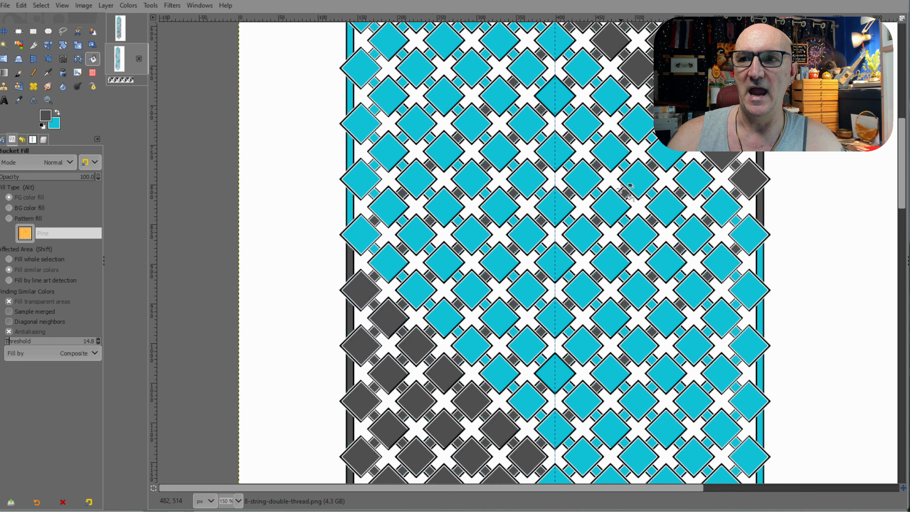
scroll(432, 288, up, 3)
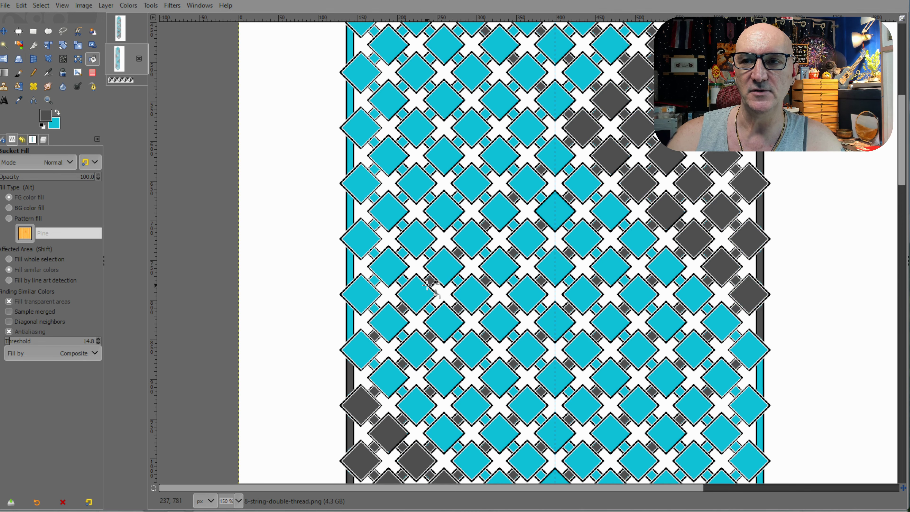
scroll(380, 294, up, 3)
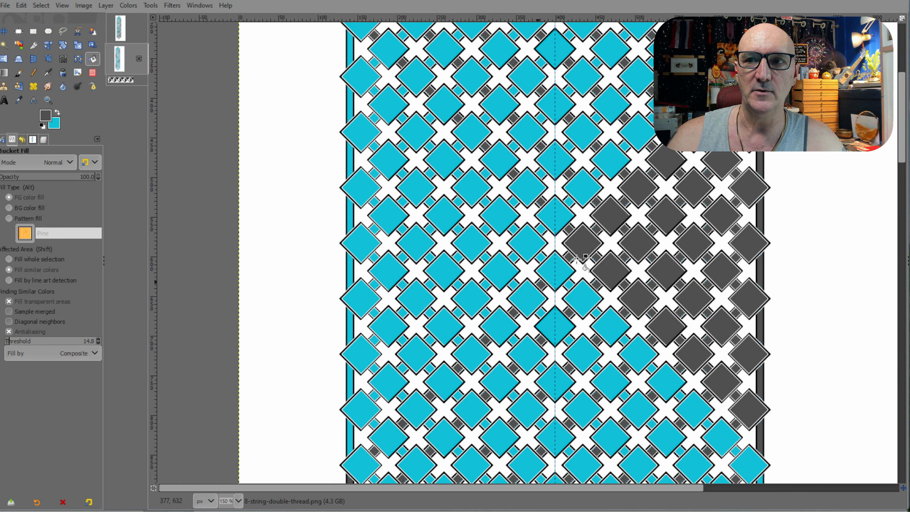
scroll(444, 185, down, 2)
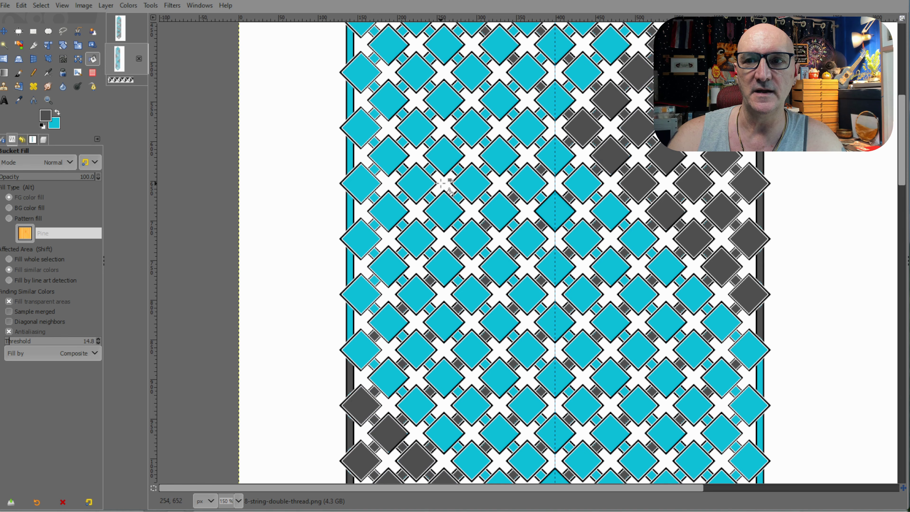
scroll(446, 187, down, 3)
scroll(491, 226, down, 4)
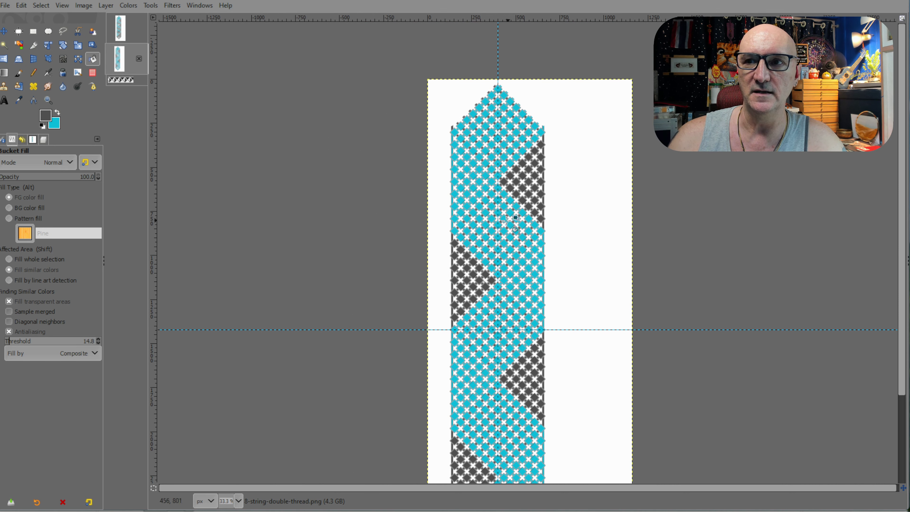
scroll(522, 302, down, 3)
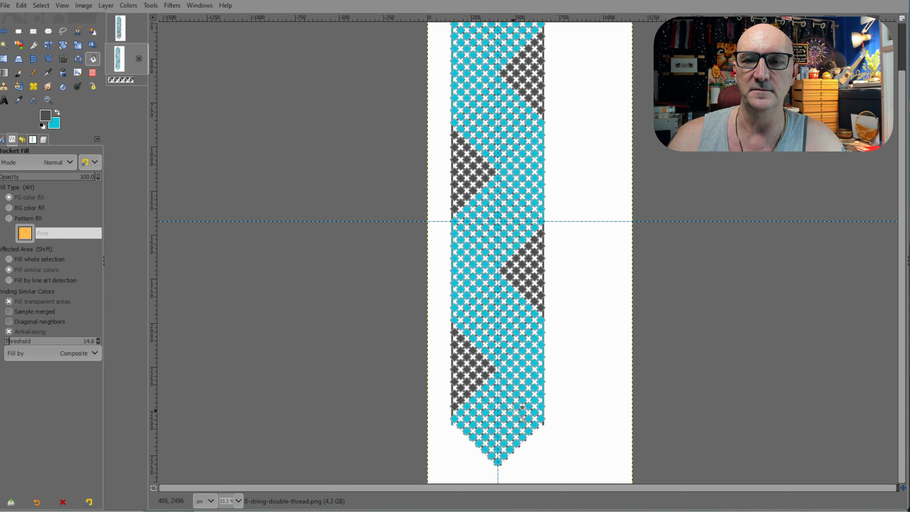
scroll(520, 388, up, 2)
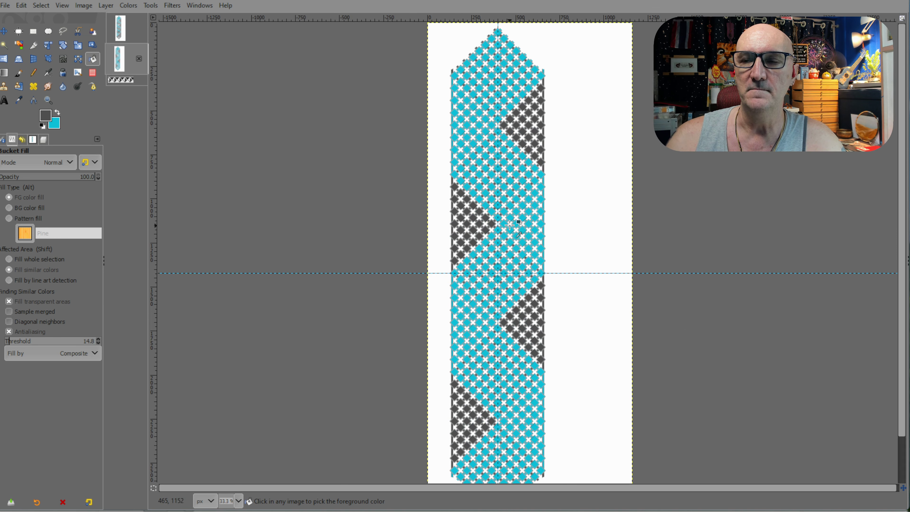
Step: Sample dark grey from the first triangle's inner point and fill the diagonal of knots from the centre line up to the left edge
ctrl+scroll(507, 262, up, 2)
scroll(501, 287, up, 7)
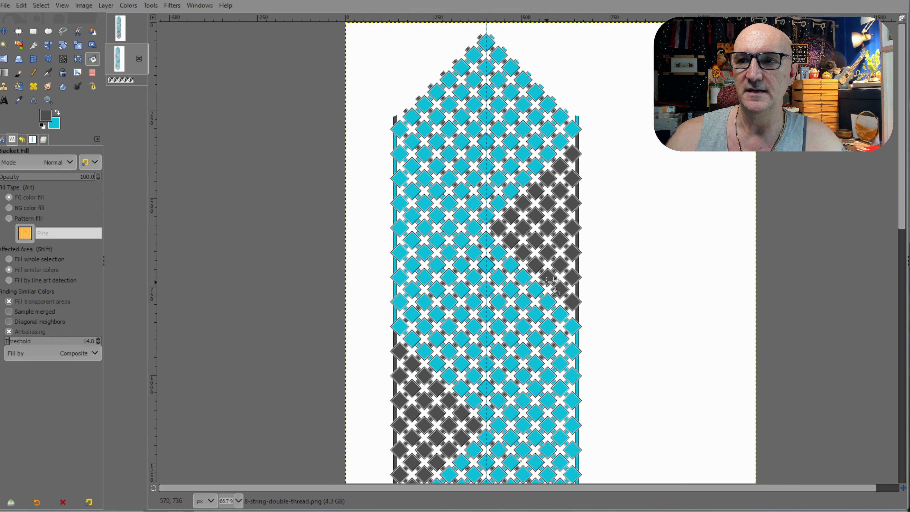
key(ctrl)
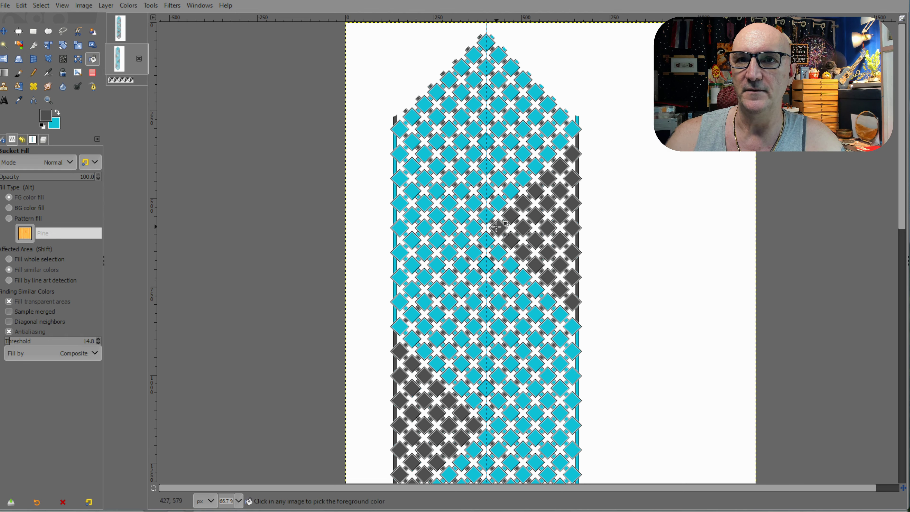
click(497, 226)
click(486, 215)
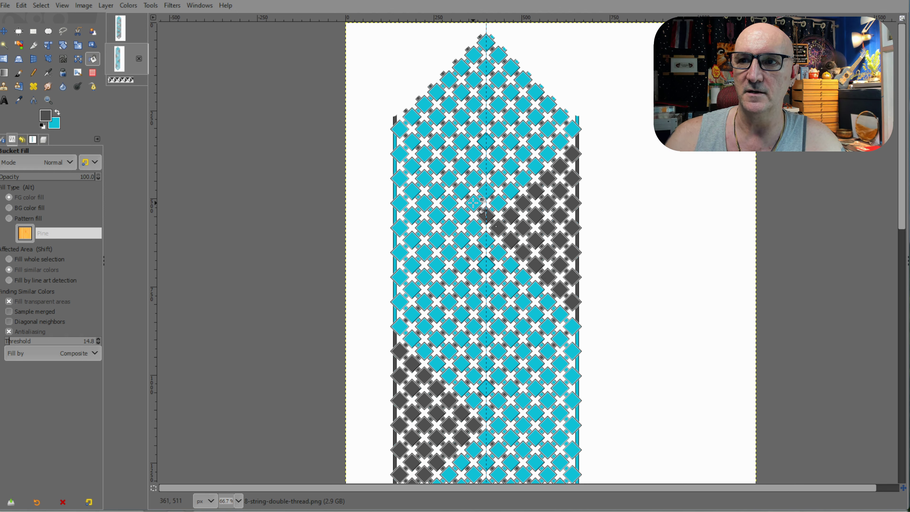
click(474, 202)
click(463, 190)
click(449, 178)
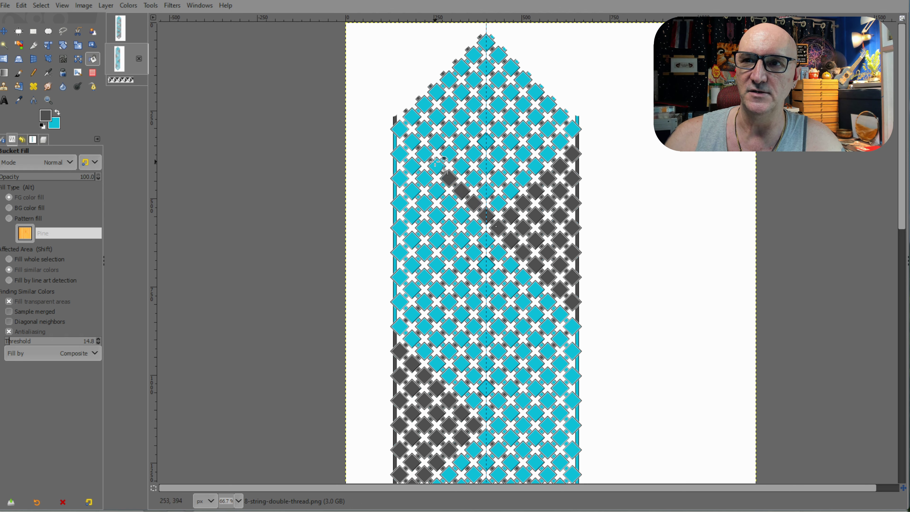
click(436, 166)
click(424, 154)
click(412, 141)
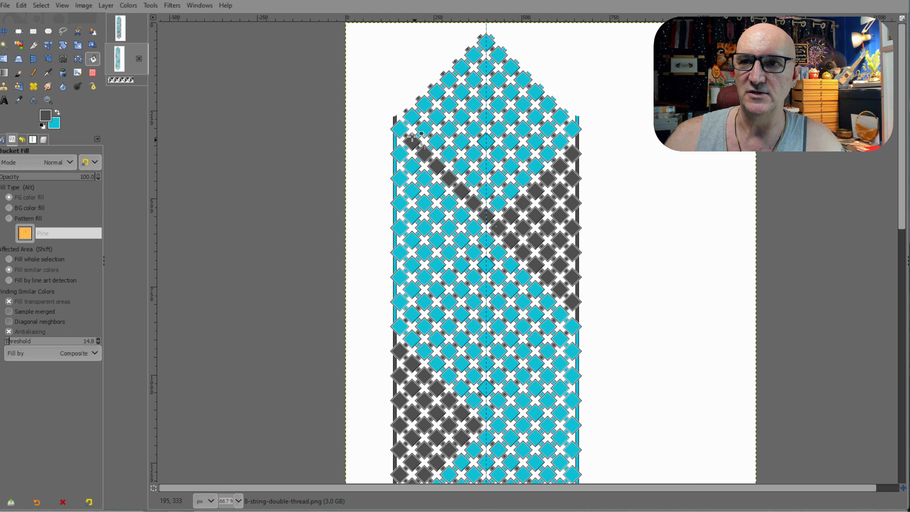
click(400, 128)
Step: Fill the outer knots along the left slope of the upper point dark grey, up to and including the tip knot
click(413, 116)
click(424, 104)
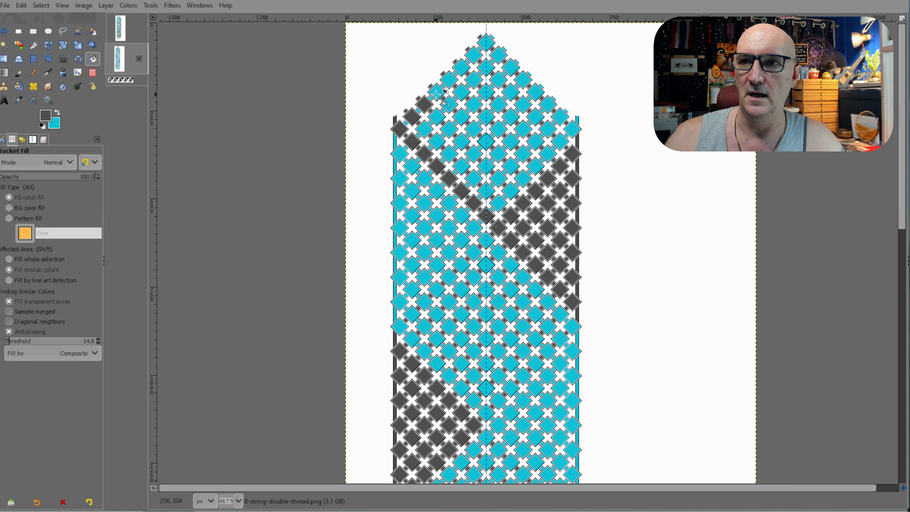
click(436, 92)
click(450, 79)
click(461, 67)
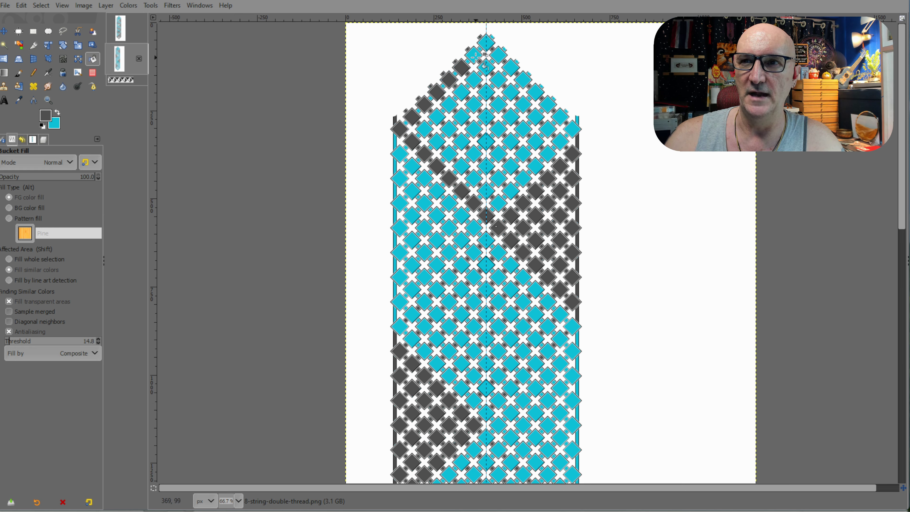
click(474, 55)
click(487, 42)
Step: Fill the outer knots along the right slope dark grey, from just below the tip to just before the right edge
click(498, 54)
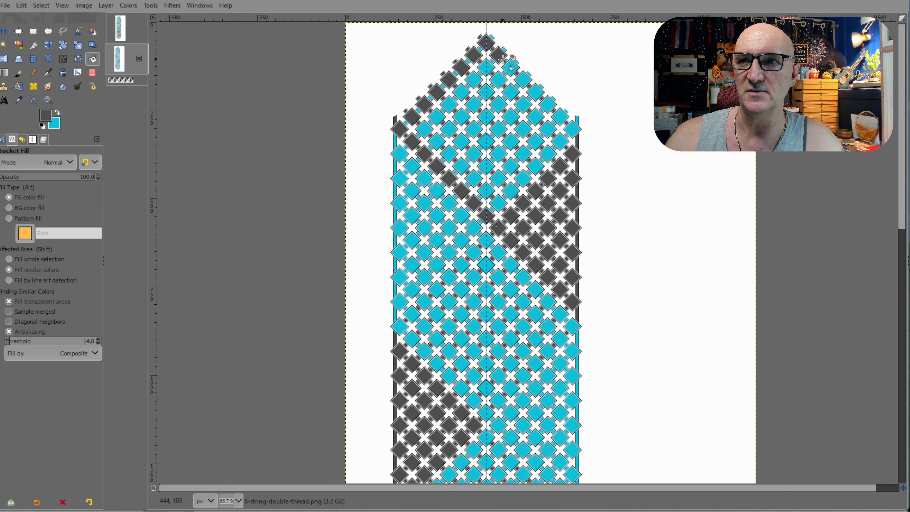
click(510, 68)
click(524, 80)
click(535, 91)
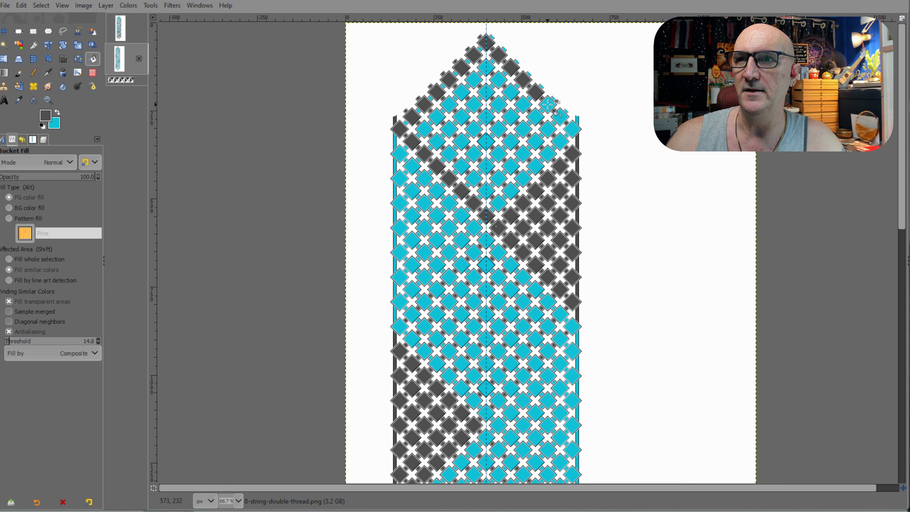
click(548, 104)
click(559, 116)
Step: Fill the diagonal of knots from the right shoulder down to the centre line dark grey, plus the inner diamond of knots
click(548, 128)
click(535, 140)
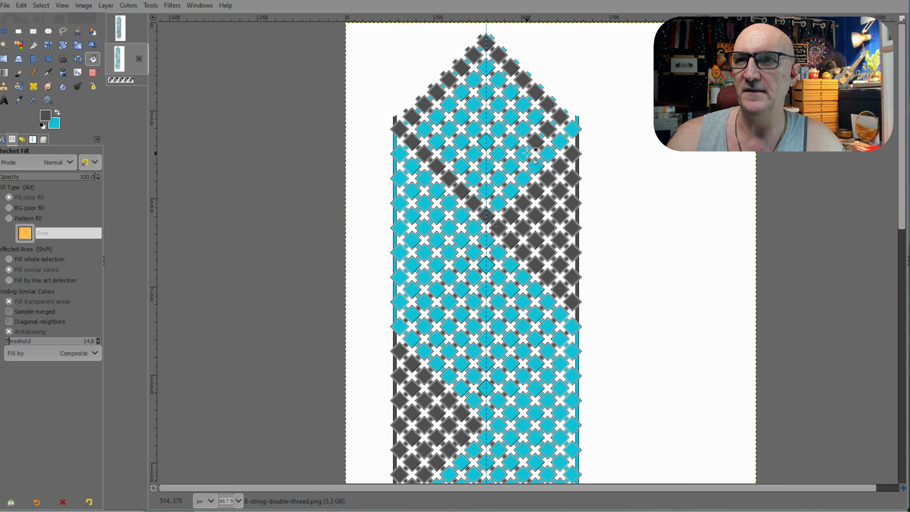
click(523, 154)
click(510, 166)
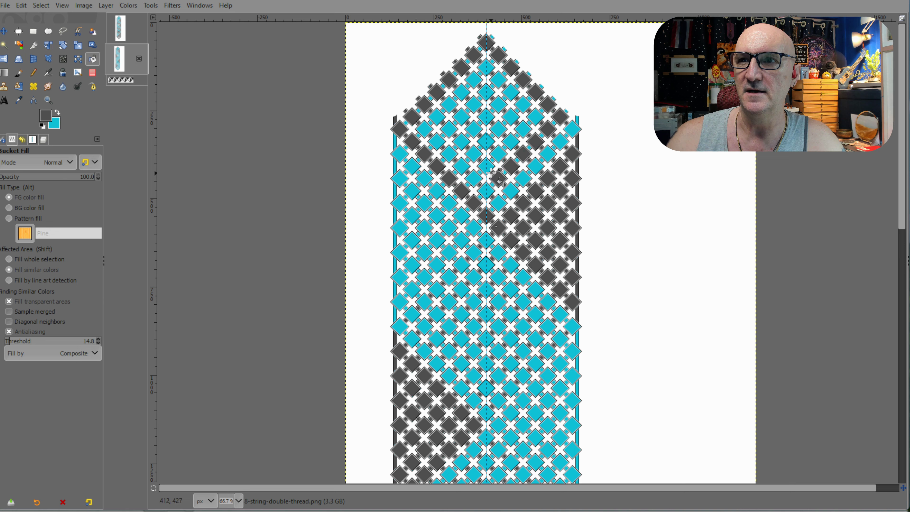
click(463, 142)
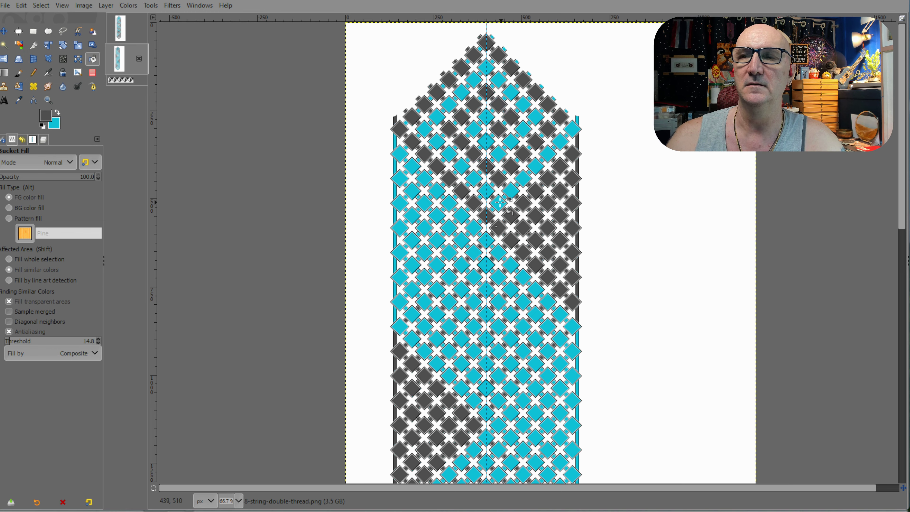
Step: Try filling the diagonal from the upper left triangle's inner point toward the right edge dark grey, plus knots around the centre line
ctrl+scroll(509, 251, down, 5)
ctrl+scroll(466, 201, up, 2)
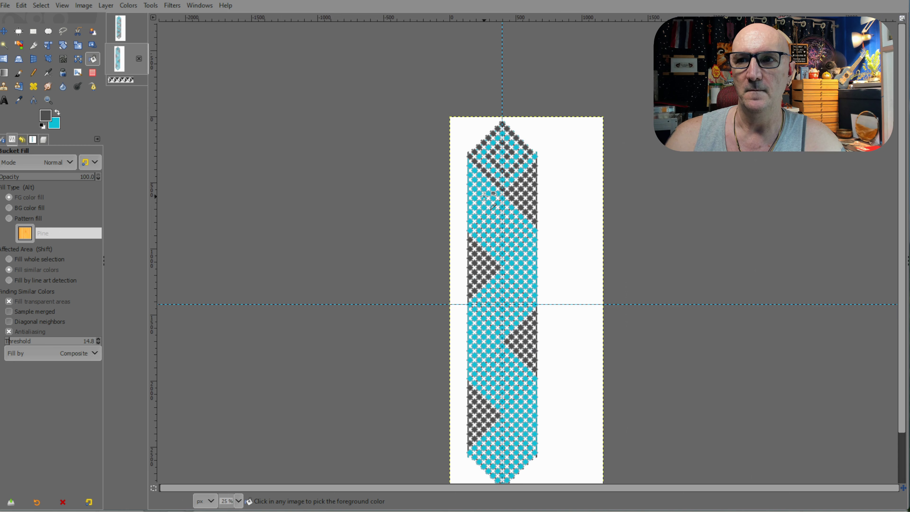
ctrl+scroll(485, 198, up, 2)
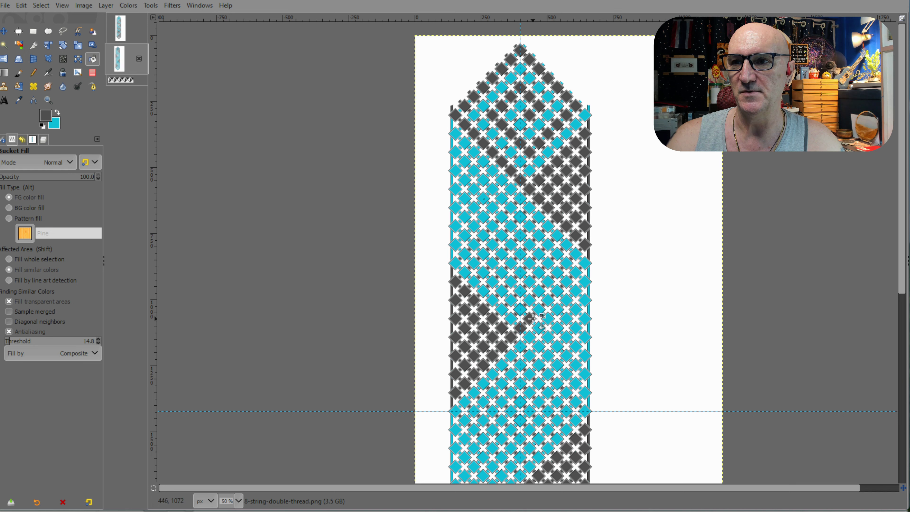
mouse_move(539, 311)
mouse_down()
mouse_move(577, 273)
mouse_move(520, 218)
mouse_move(558, 239)
mouse_up()
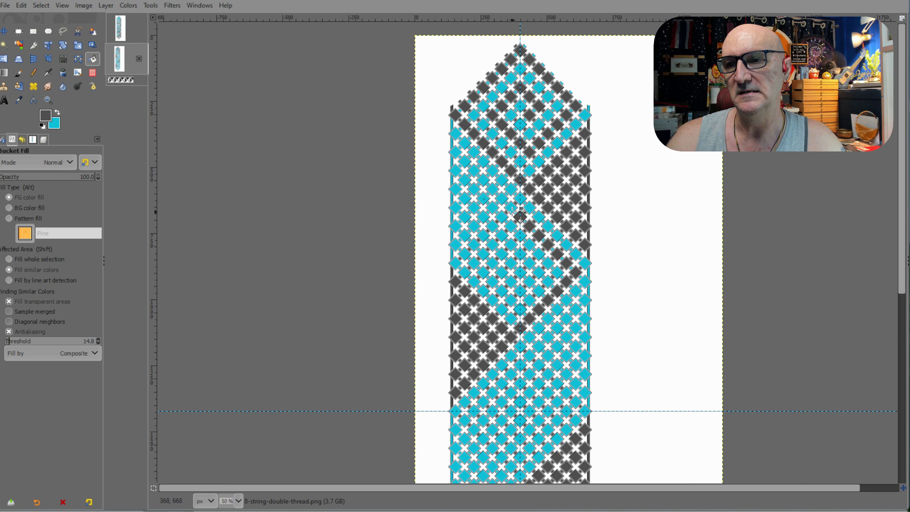
mouse_move(511, 207)
mouse_down()
mouse_move(466, 258)
mouse_move(520, 307)
mouse_move(541, 273)
mouse_up()
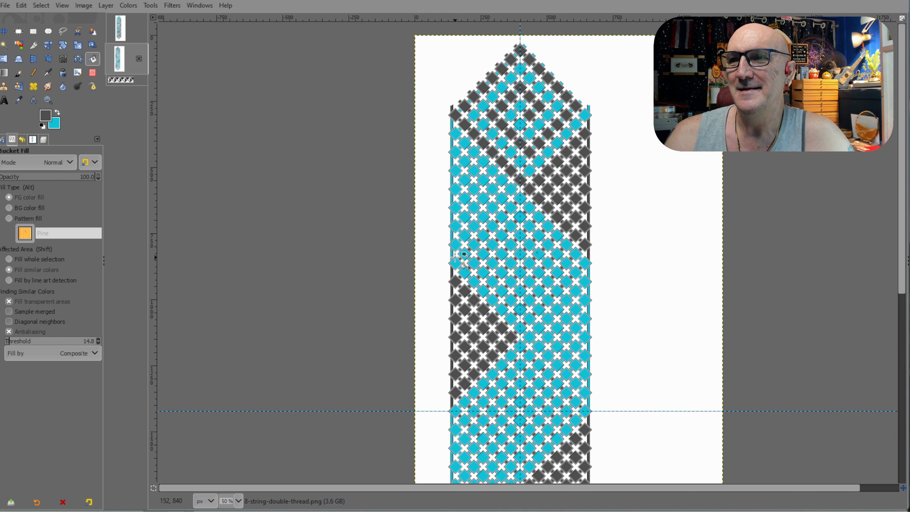
Step: Fill the knots directly above the upper left triangle, along the left edge, dark grey
click(465, 273)
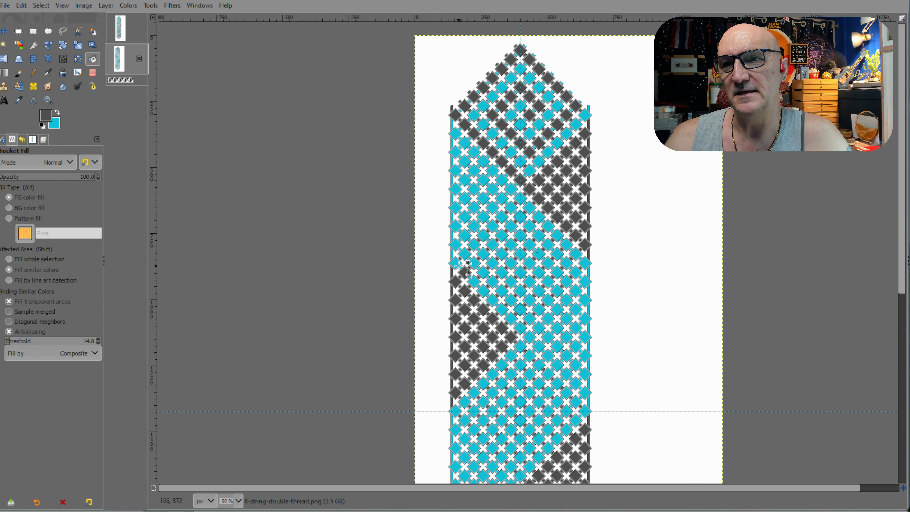
click(455, 263)
click(465, 254)
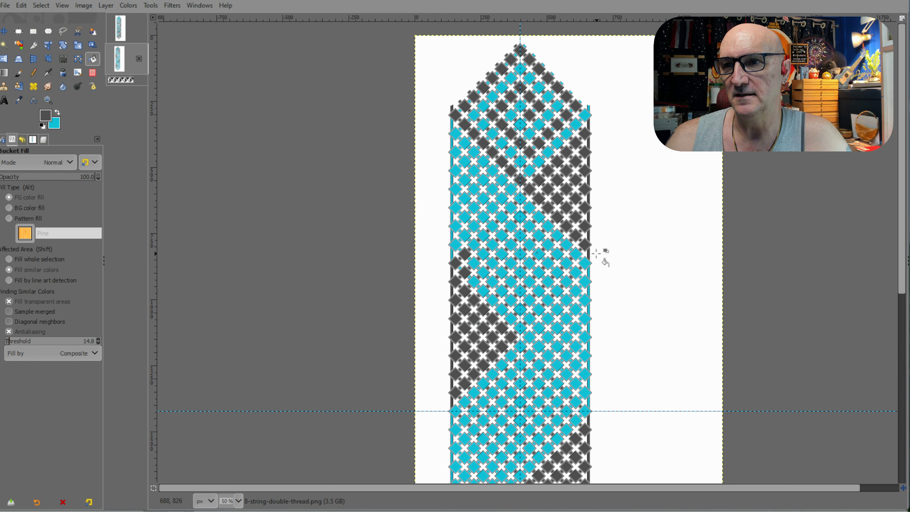
Step: Try filling the knots just below the upper right dark grey triangle, and undo the last two fills
click(575, 273)
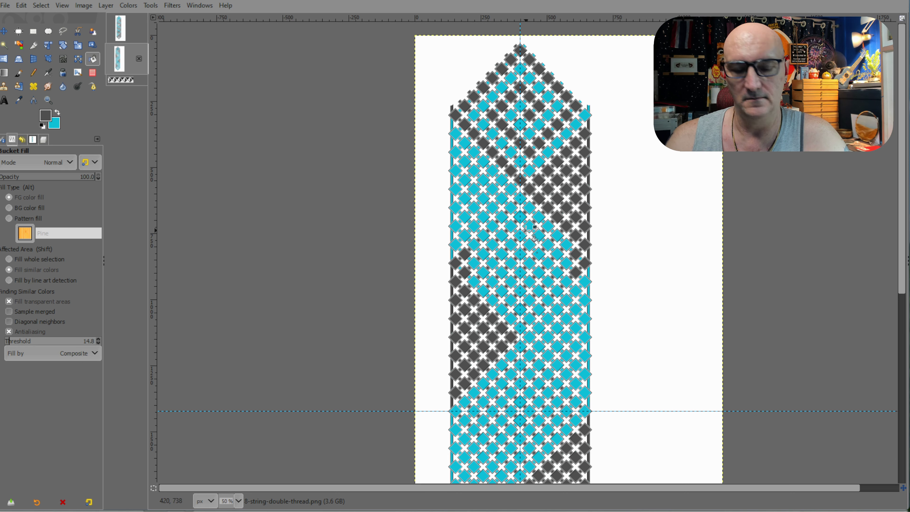
key(ctrl)
key(ctrl+z)
key(ctrl+z)
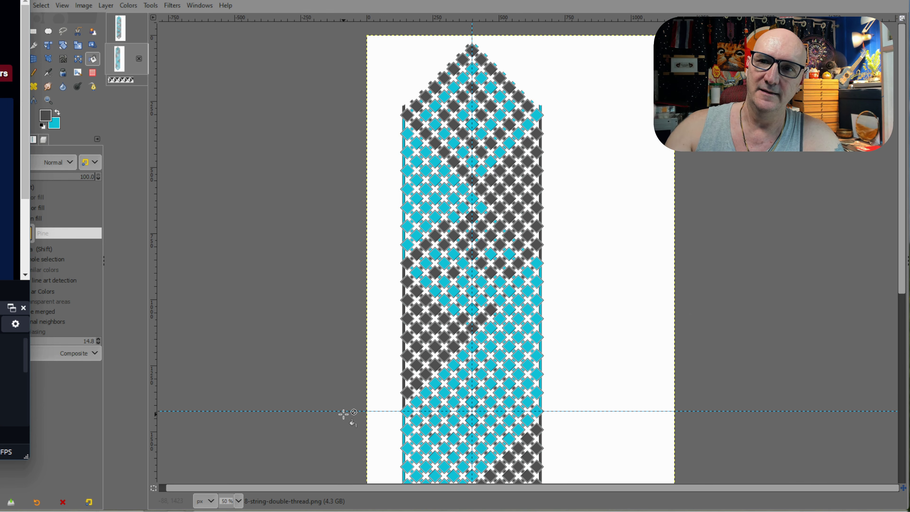
Step: Examine the recoloured upper section and compare it with the untouched triangles down to the pattern's lower point
scroll(426, 305, up, 2)
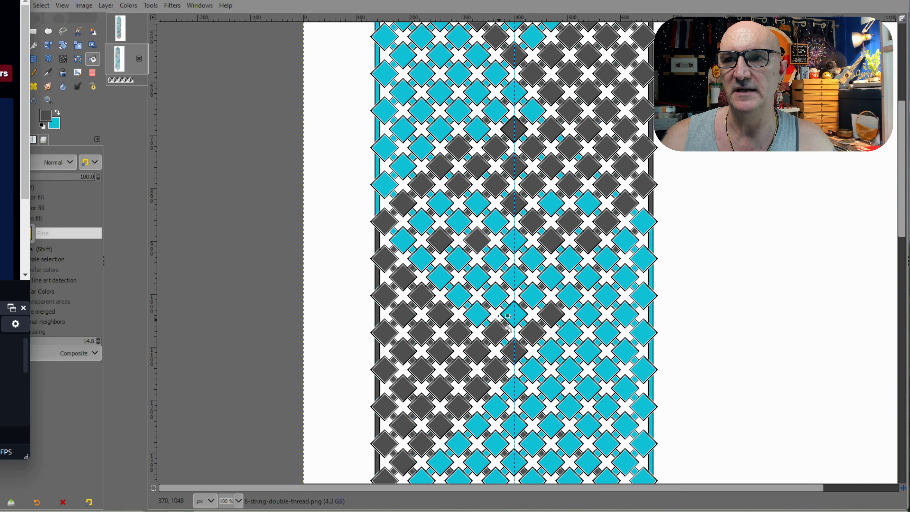
scroll(521, 338, down, 3)
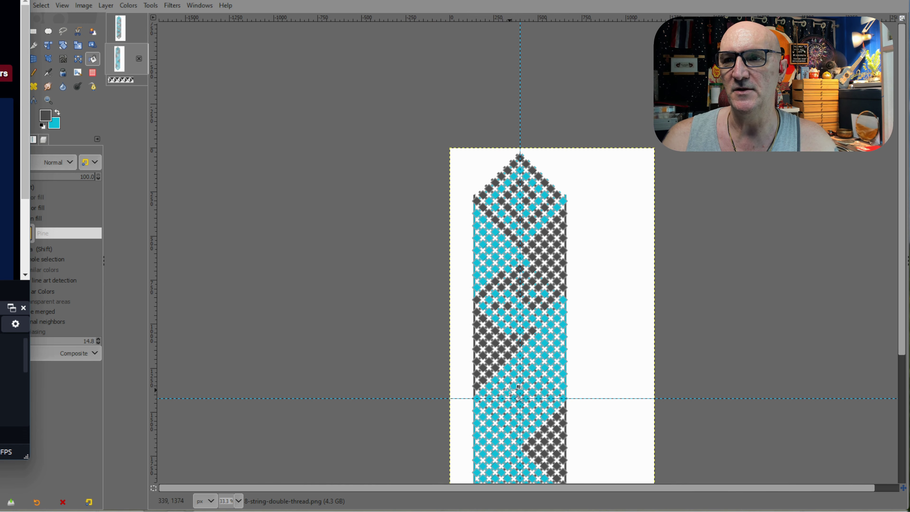
scroll(513, 397, up, 2)
scroll(505, 396, down, 3)
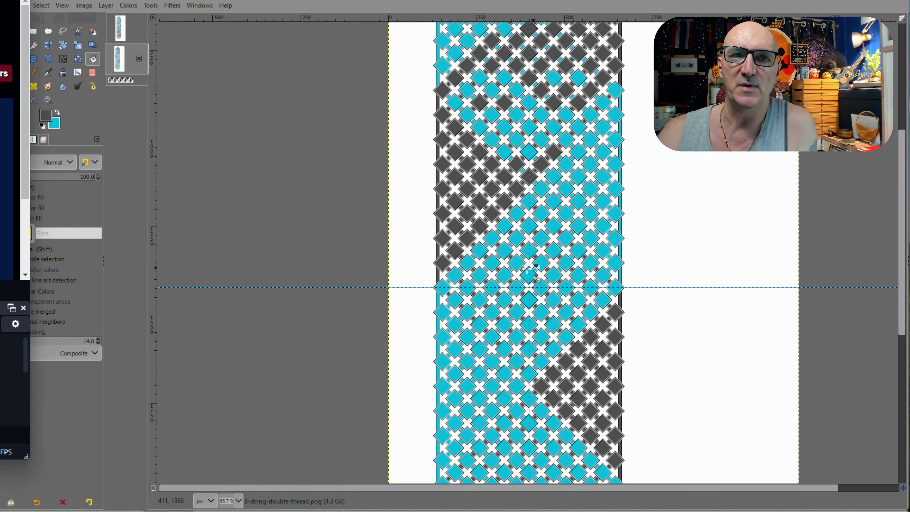
scroll(490, 279, down, 9)
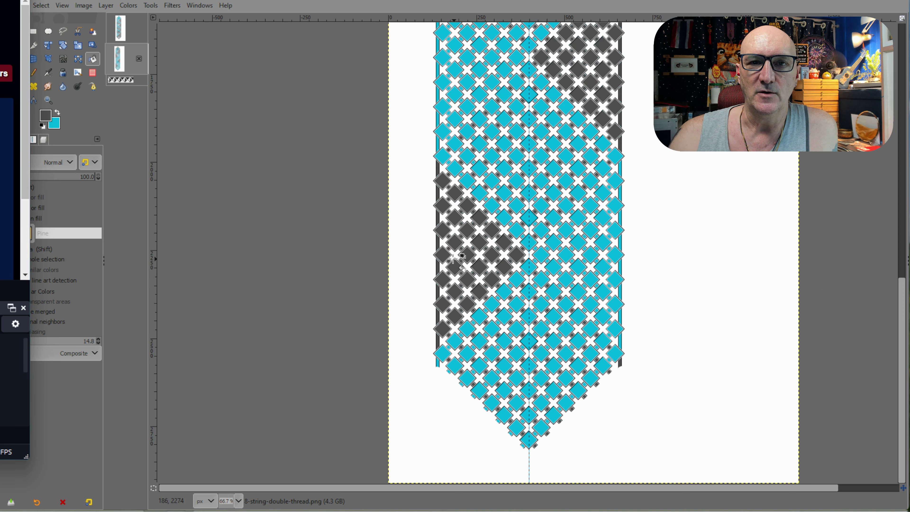
scroll(549, 300, up, 6)
scroll(548, 301, up, 8)
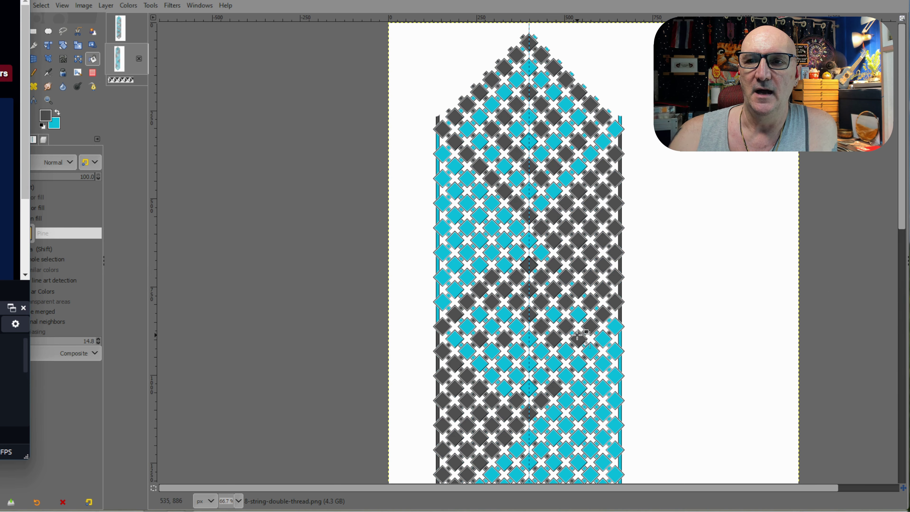
scroll(552, 334, down, 3)
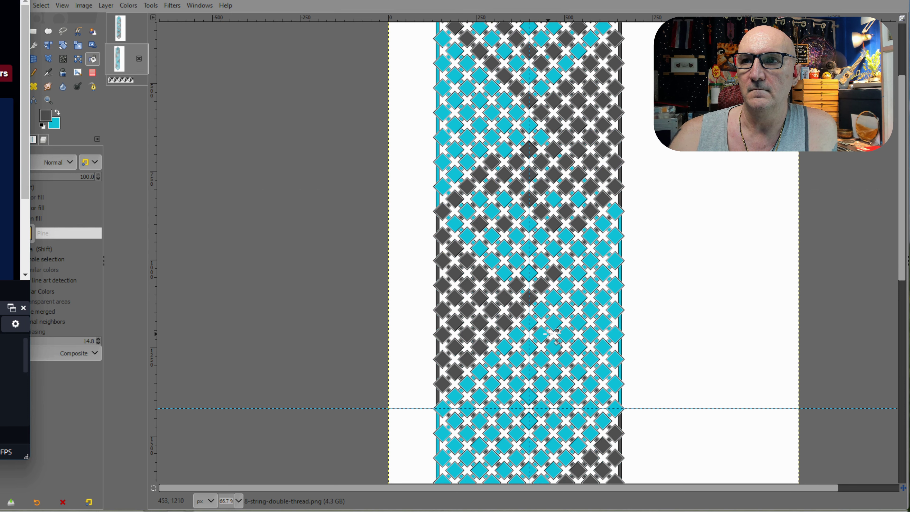
scroll(562, 324, up, 3)
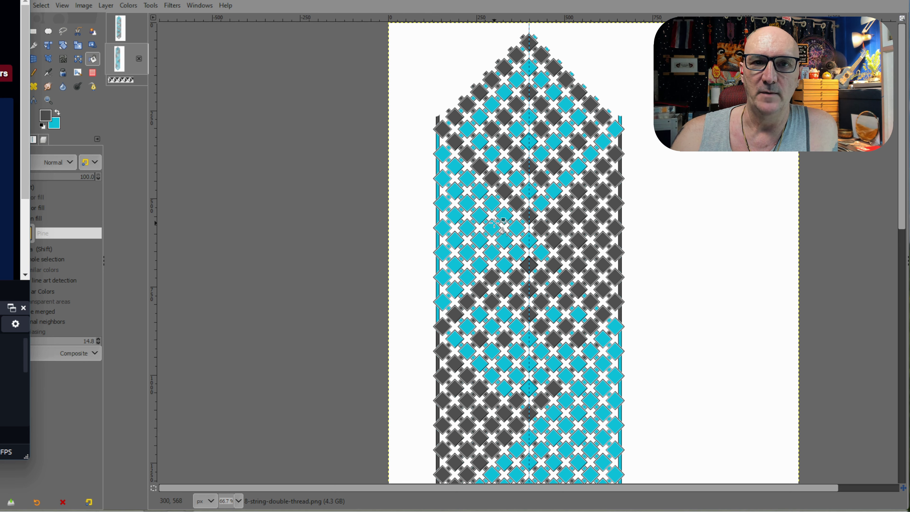
scroll(503, 217, down, 3)
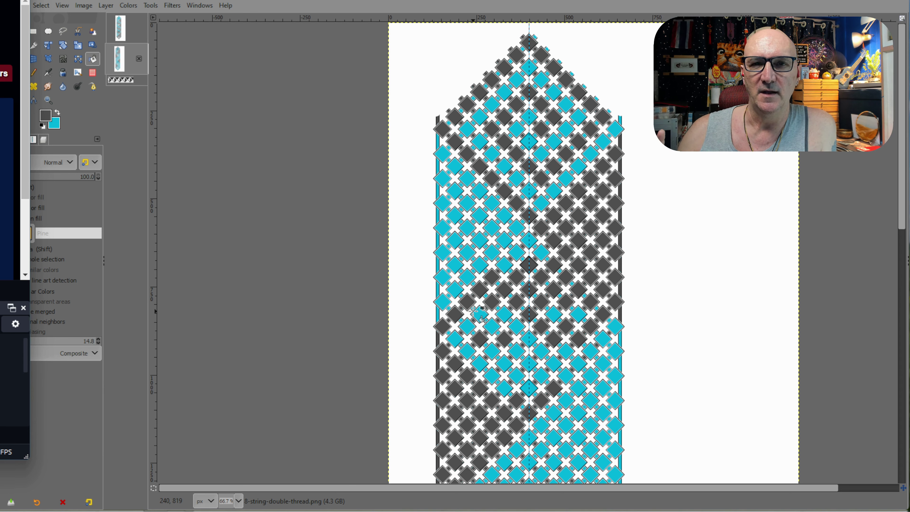
scroll(504, 296, down, 5)
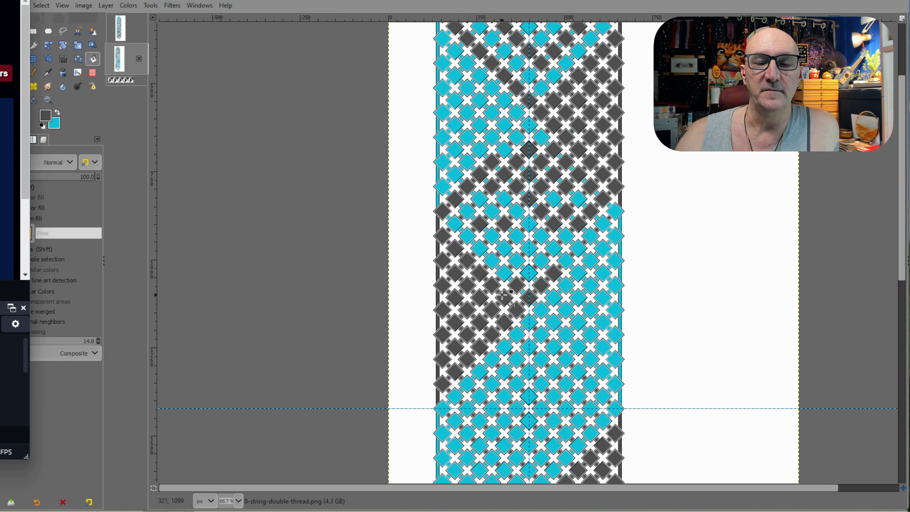
scroll(510, 298, down, 10)
scroll(515, 312, down, 5)
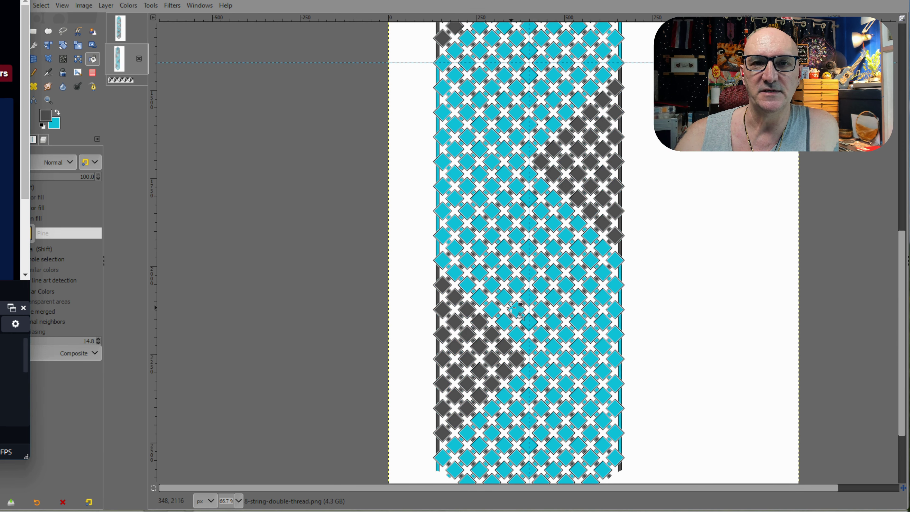
scroll(517, 305, down, 6)
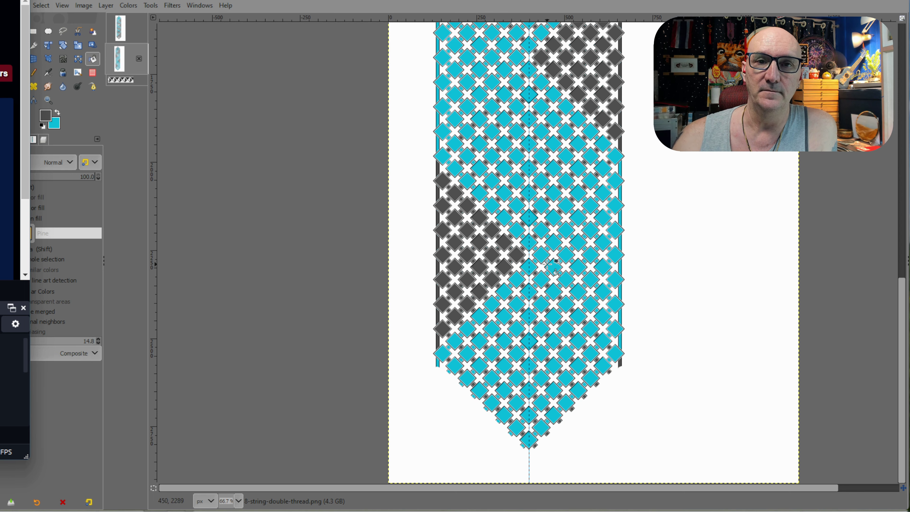
scroll(549, 253, up, 10)
scroll(553, 219, up, 3)
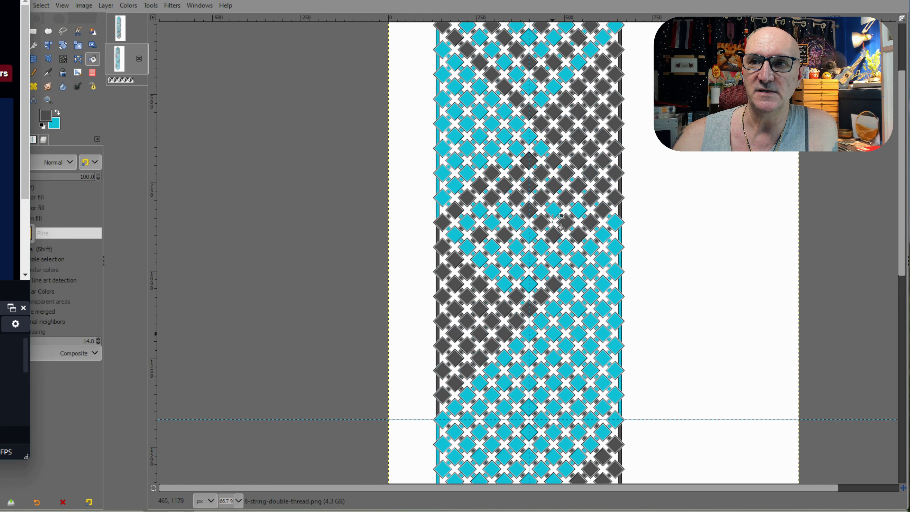
scroll(553, 220, up, 3)
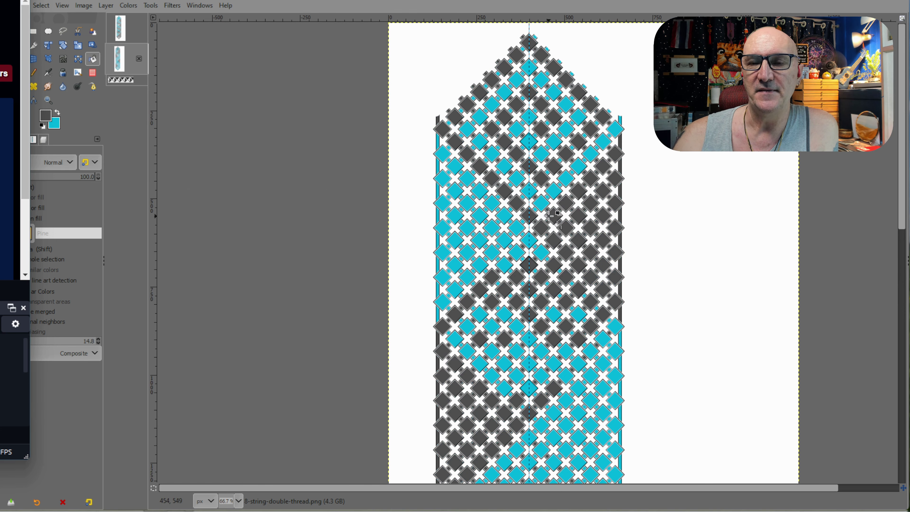
scroll(553, 206, down, 3)
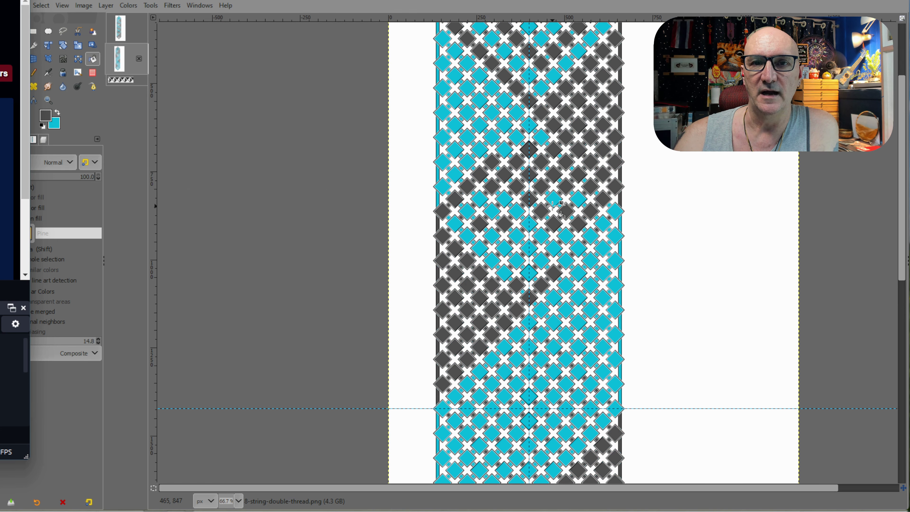